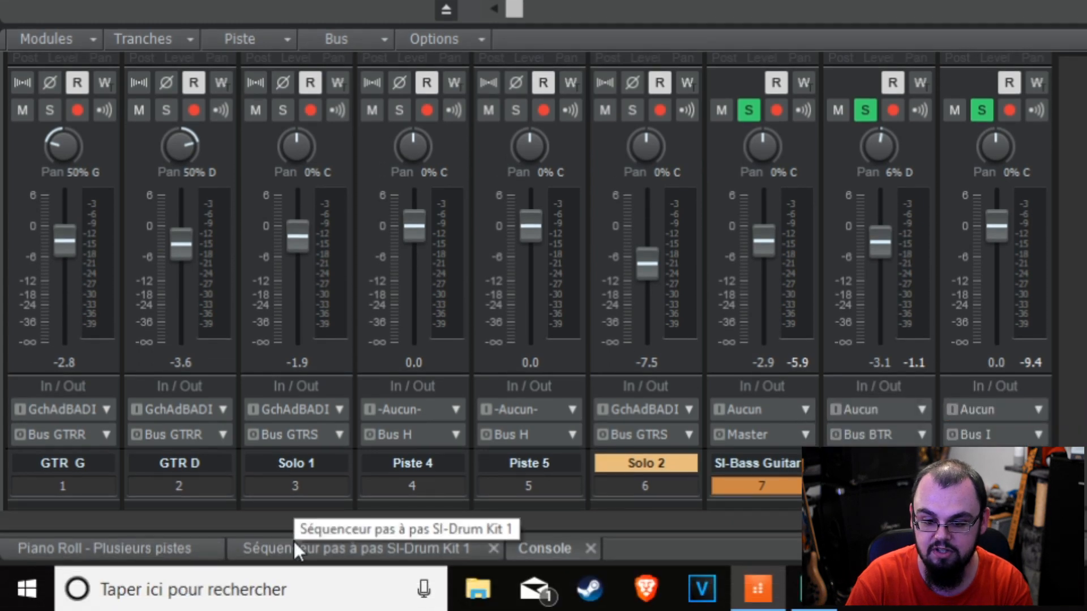
# - Review the notes in the multi-track piano roll and the SI-Drum Kit 1 pattern in the step sequencer
pyautogui.click(138, 546)
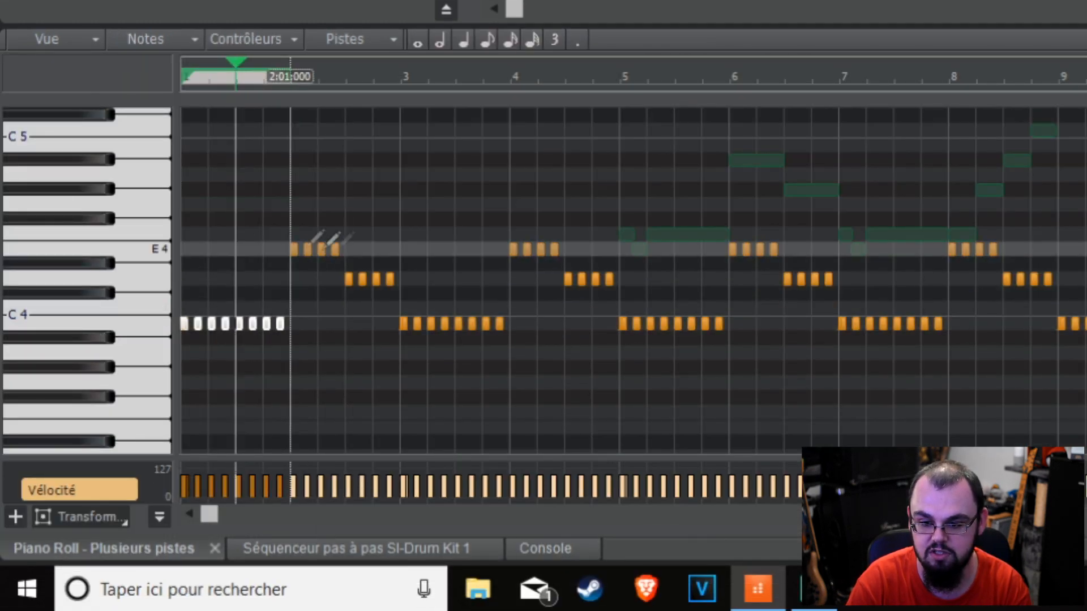
pyautogui.click(263, 552)
pyautogui.scroll(-5, 656, 383)
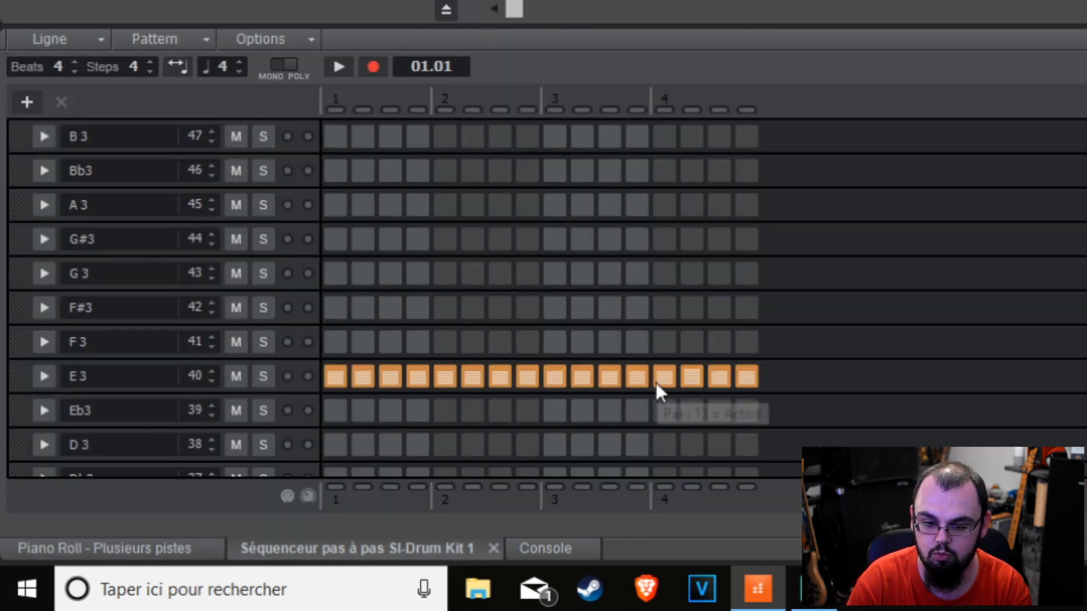
pyautogui.click(130, 549)
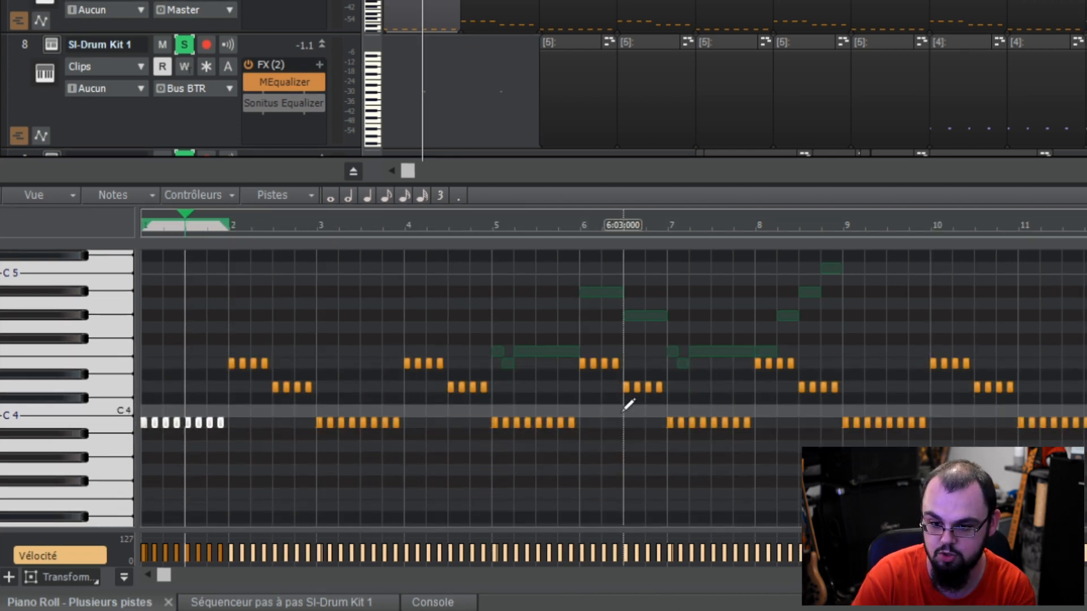
# - Show the SI-String Section track's notes in the piano roll and audition several pitches on its keyboard
pyautogui.scroll(-3, 485, 39)
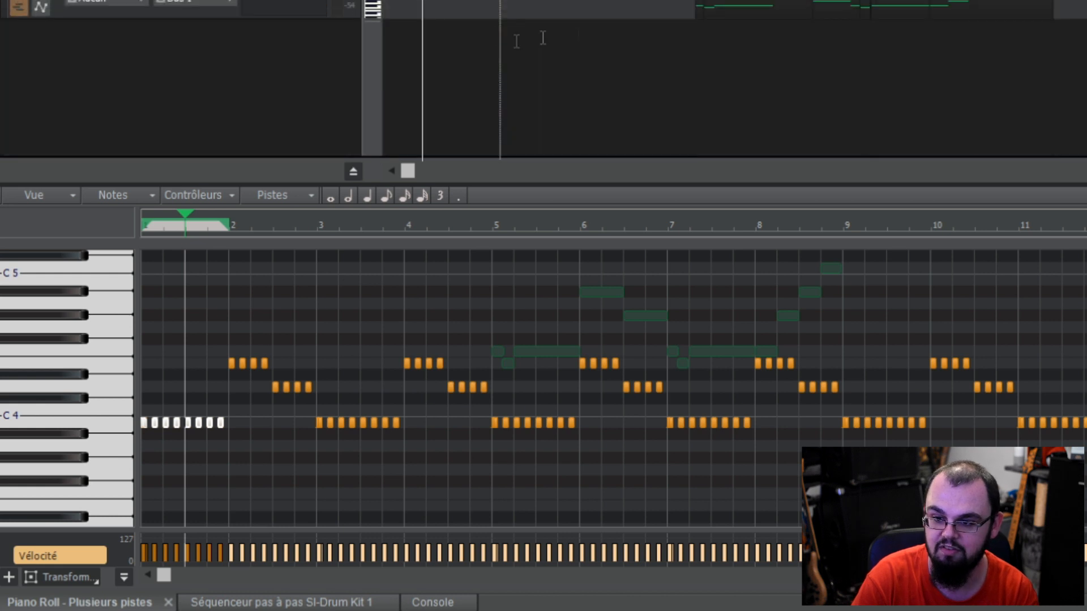
pyautogui.click(720, 3)
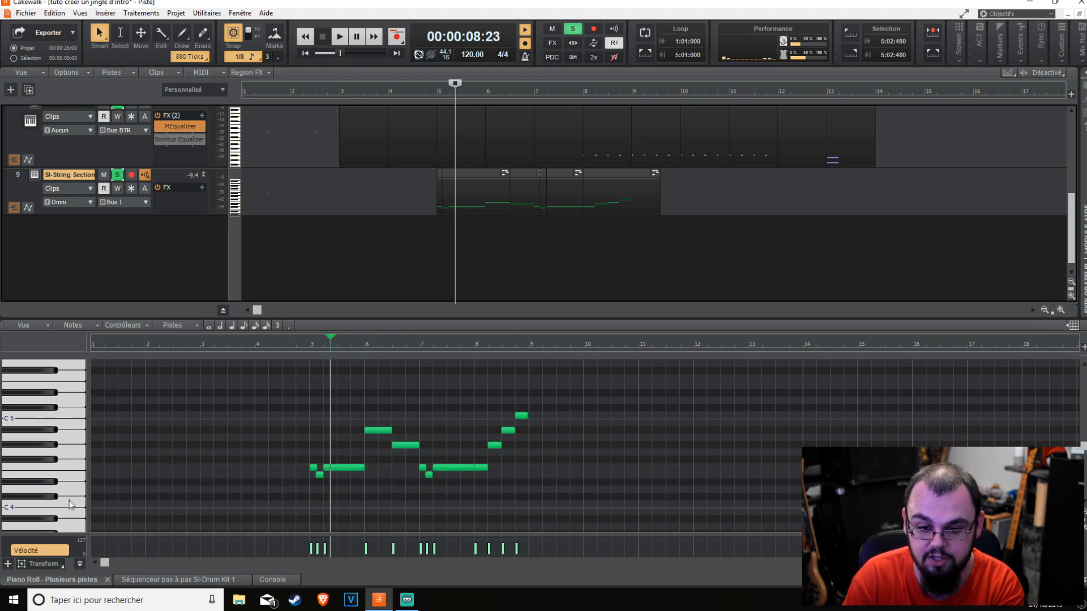
pyautogui.moveTo(75, 474); pyautogui.dragTo(67, 430)
pyautogui.click(67, 369)
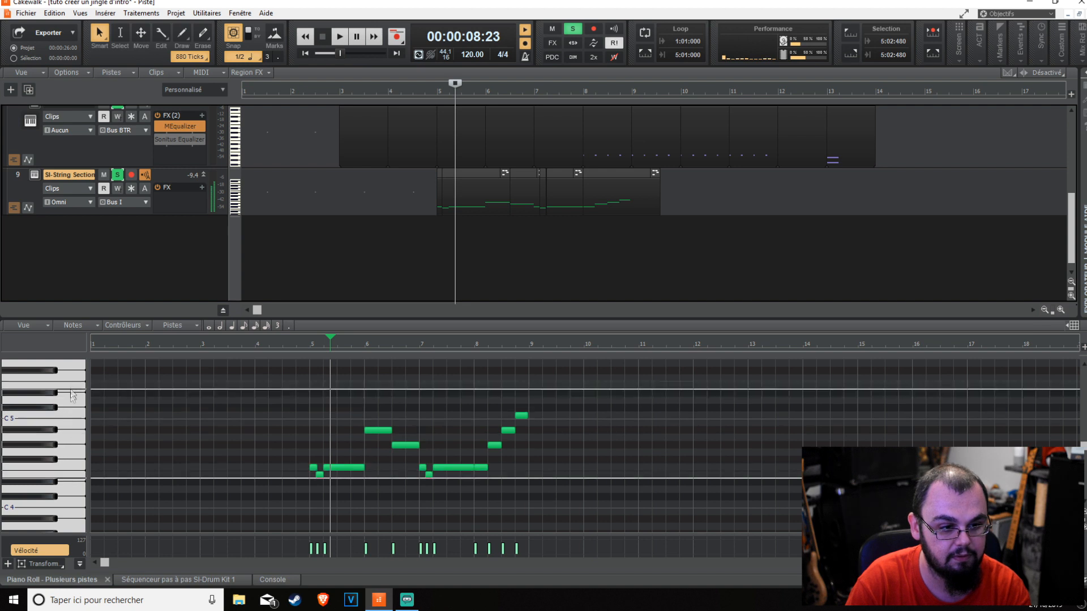
pyautogui.scroll(1, 72, 462)
pyautogui.click(71, 496)
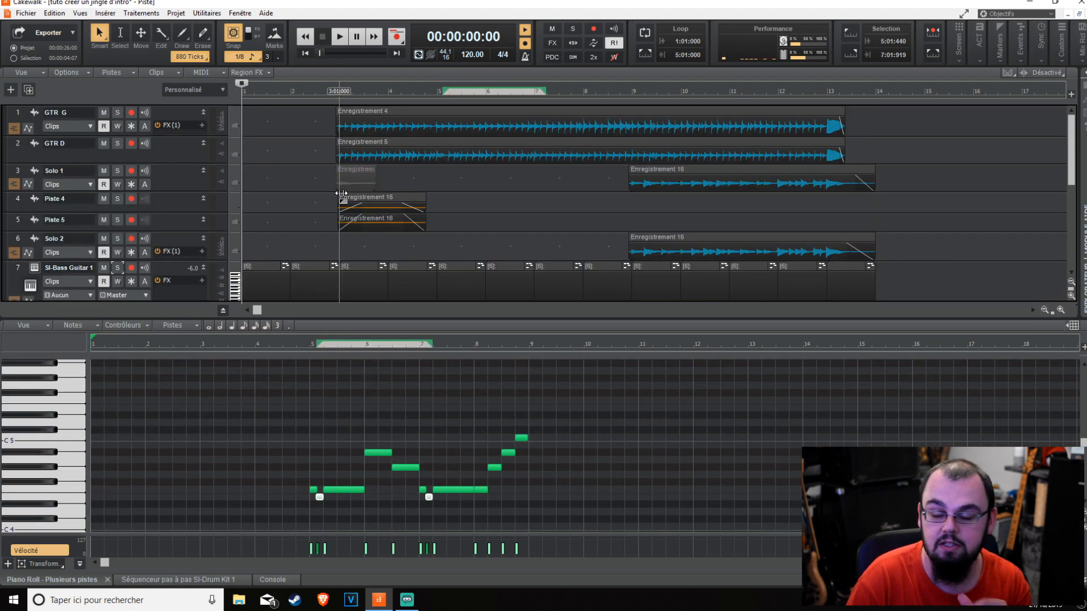
# - Select the Enregistrement 4 clip on the GTR G track and play the project from the start
pyautogui.click(341, 127)
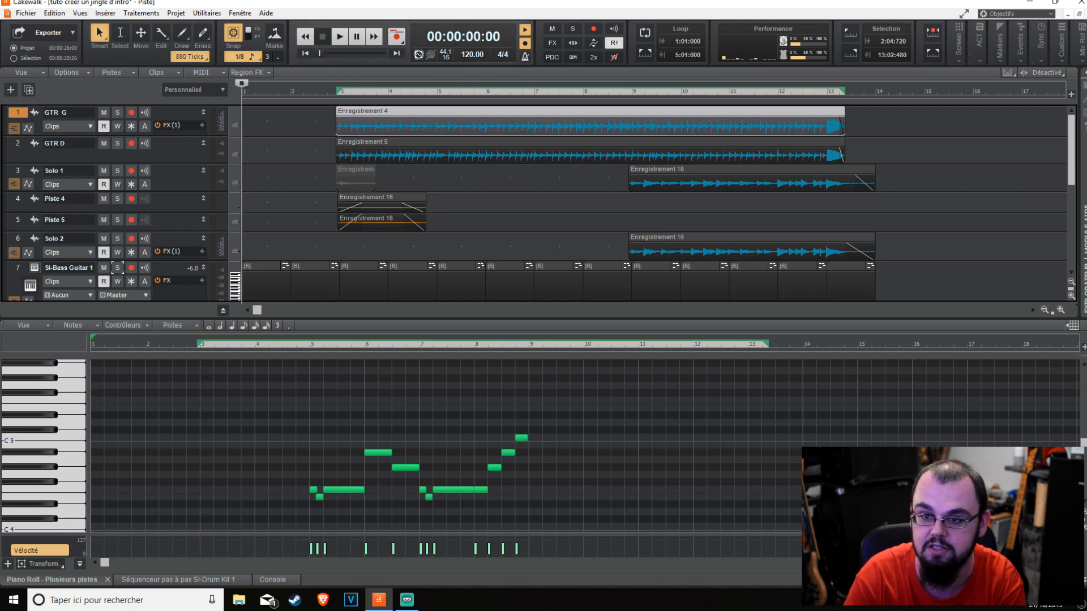
pyautogui.press('space')
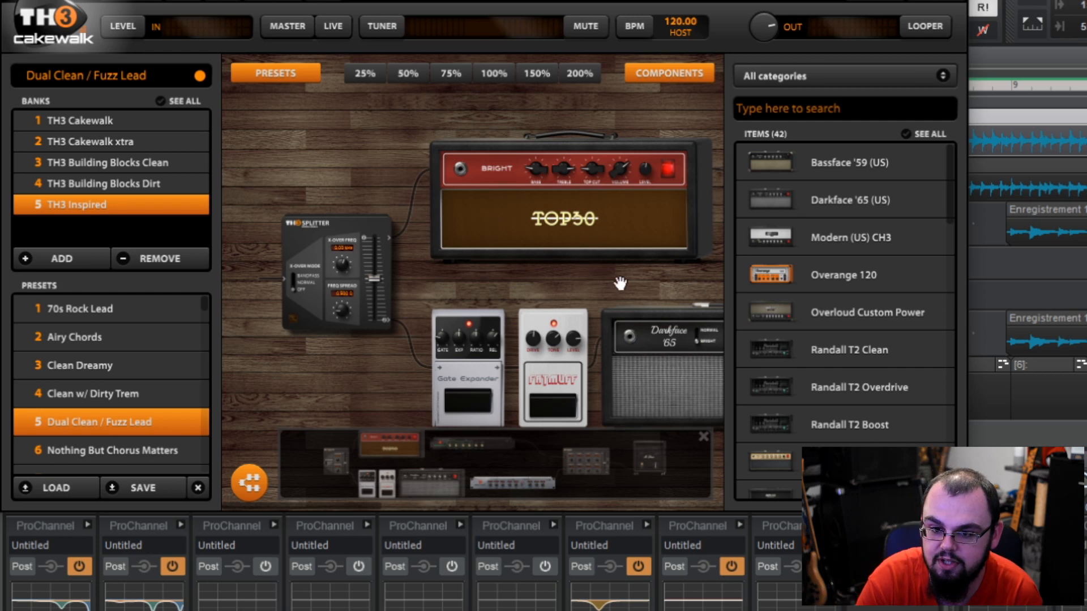
# - Browse the amps, cabinets and effect pedals available in the TH3 component list
pyautogui.hscroll(5, 491, 275)
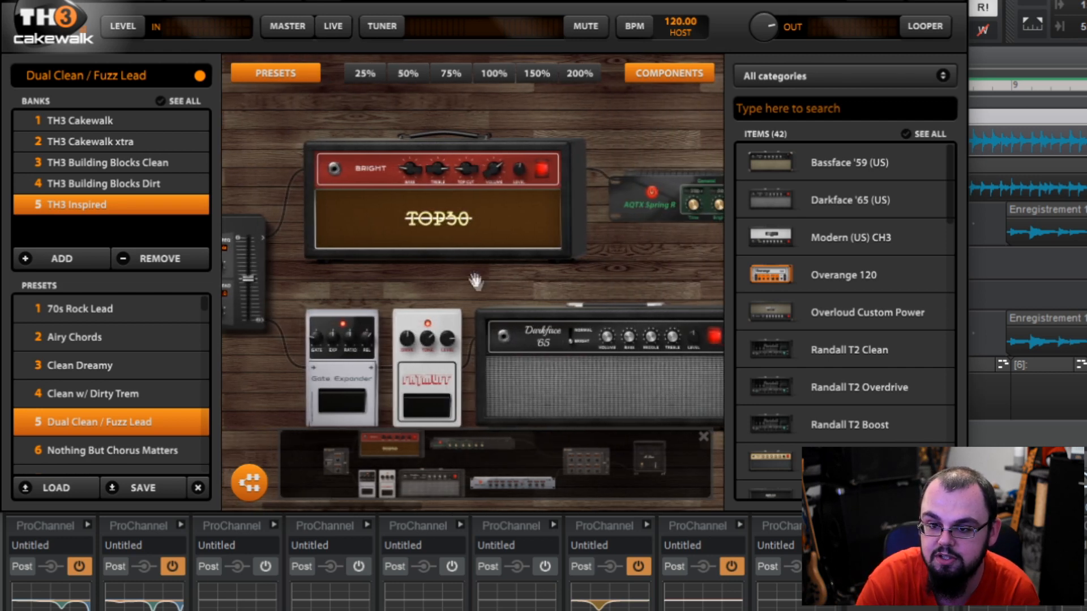
pyautogui.scroll(-9, 816, 219)
pyautogui.scroll(8, 803, 342)
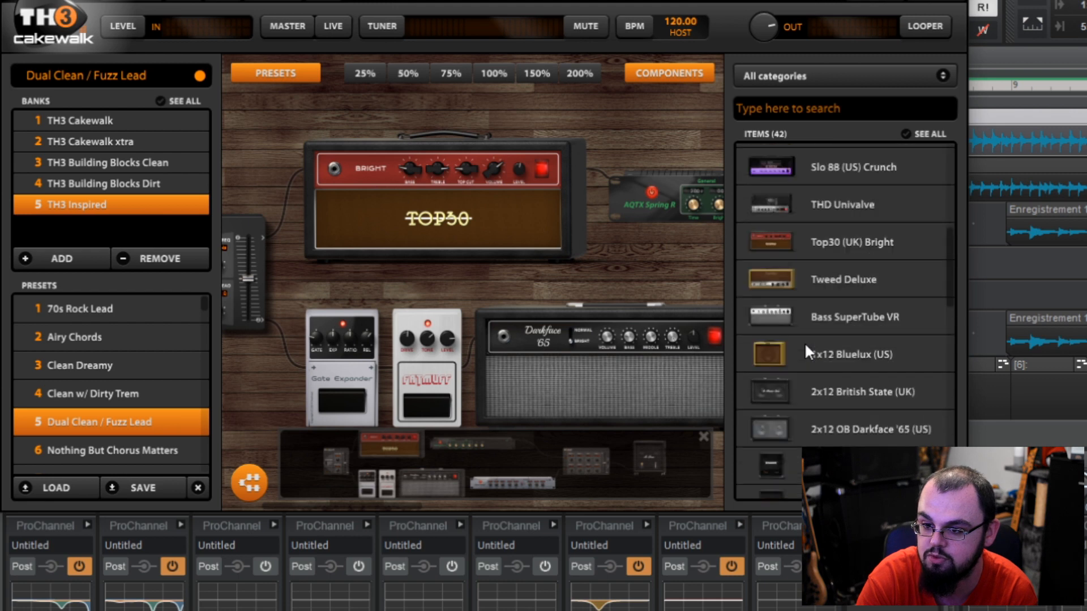
pyautogui.scroll(-7, 805, 342)
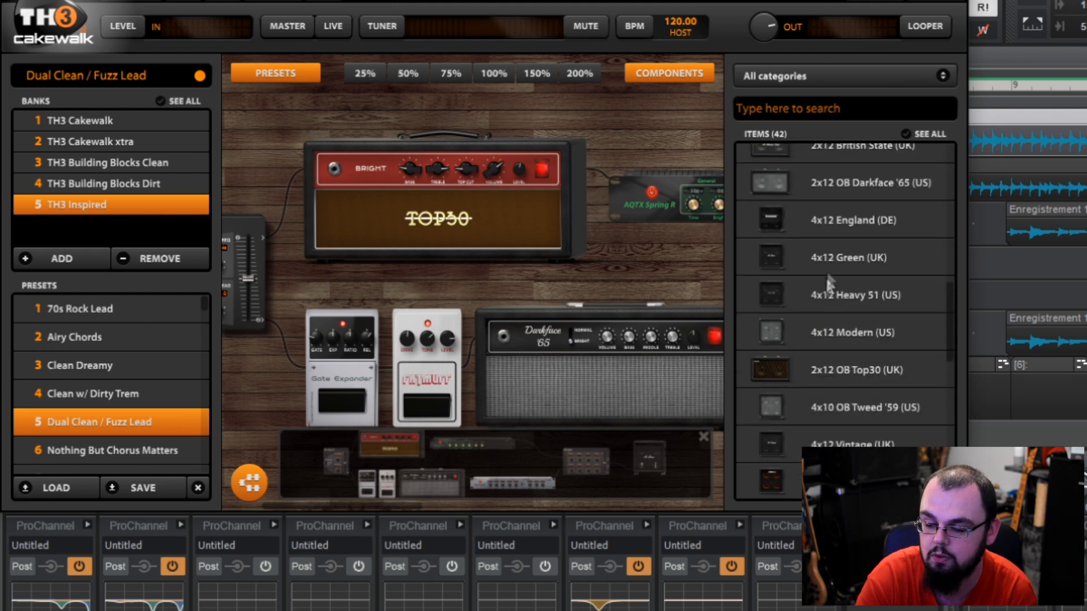
pyautogui.scroll(-10, 829, 272)
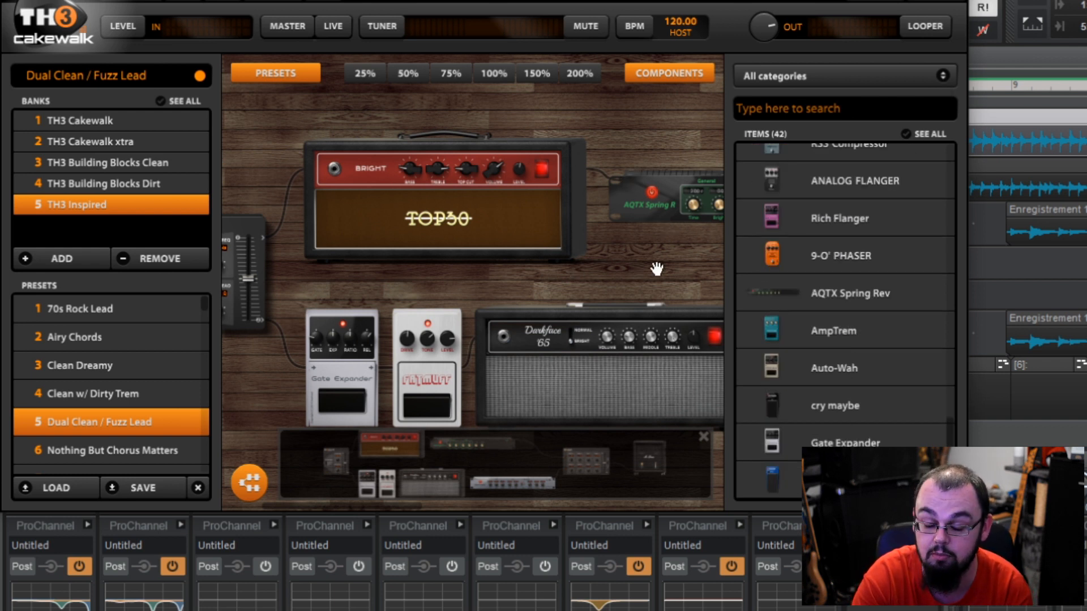
# - Examine the whole Dual Clean / Fuzz Lead signal chain in TH3, from the splitter through the amps and effects
pyautogui.moveTo(407, 286); pyautogui.dragTo(599, 290)
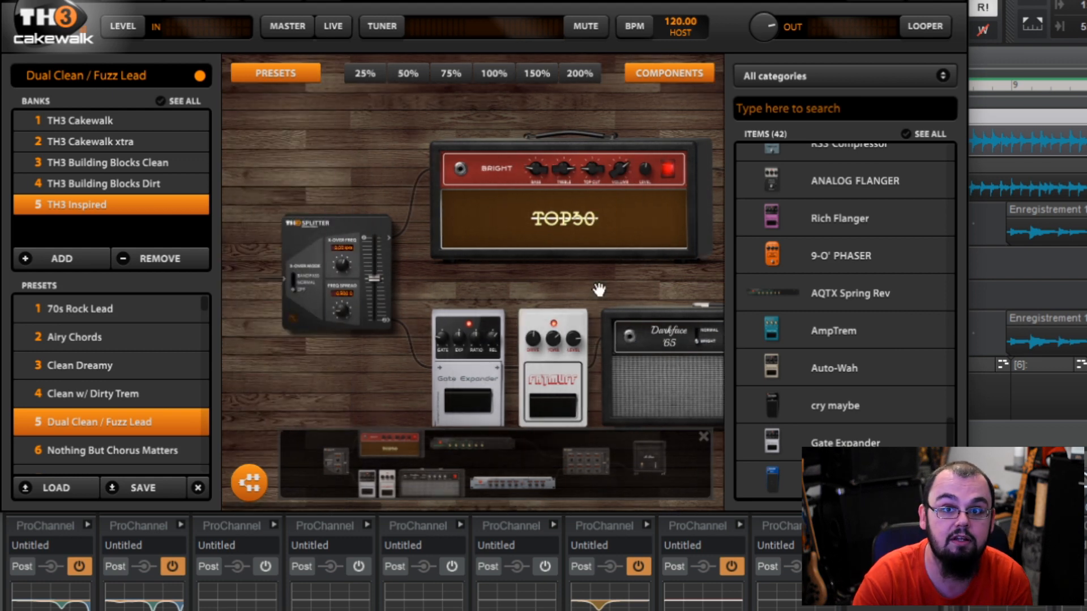
pyautogui.moveTo(661, 282); pyautogui.dragTo(562, 277)
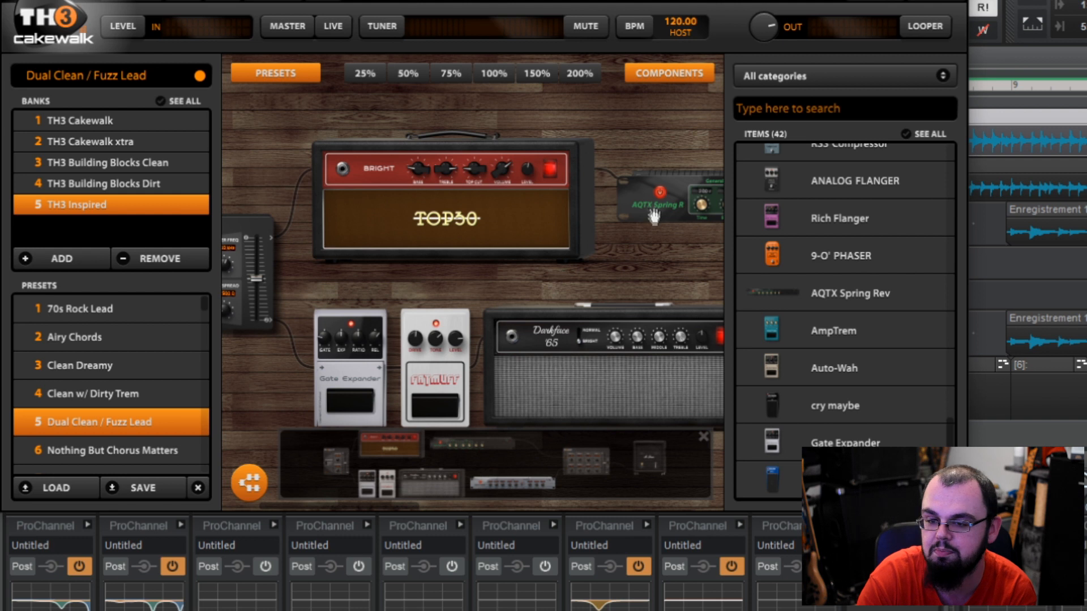
pyautogui.moveTo(656, 275); pyautogui.dragTo(617, 268)
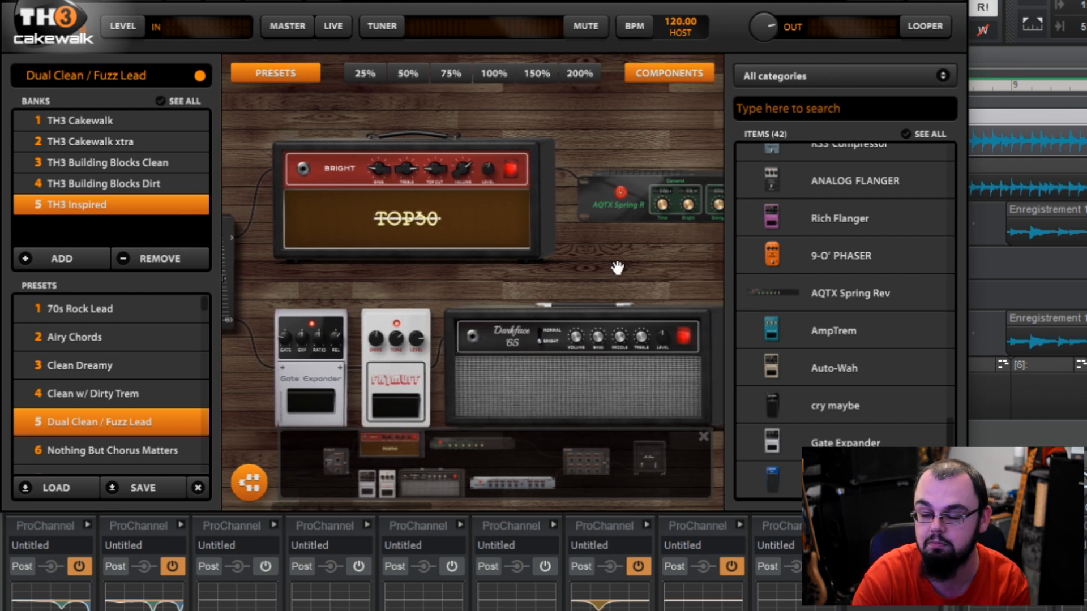
pyautogui.moveTo(656, 276); pyautogui.dragTo(10, 298)
pyautogui.moveTo(308, 286); pyautogui.dragTo(570, 287)
pyautogui.moveTo(665, 292); pyautogui.dragTo(505, 293)
pyautogui.moveTo(438, 327); pyautogui.dragTo(329, 281)
pyautogui.moveTo(649, 179); pyautogui.dragTo(472, 181)
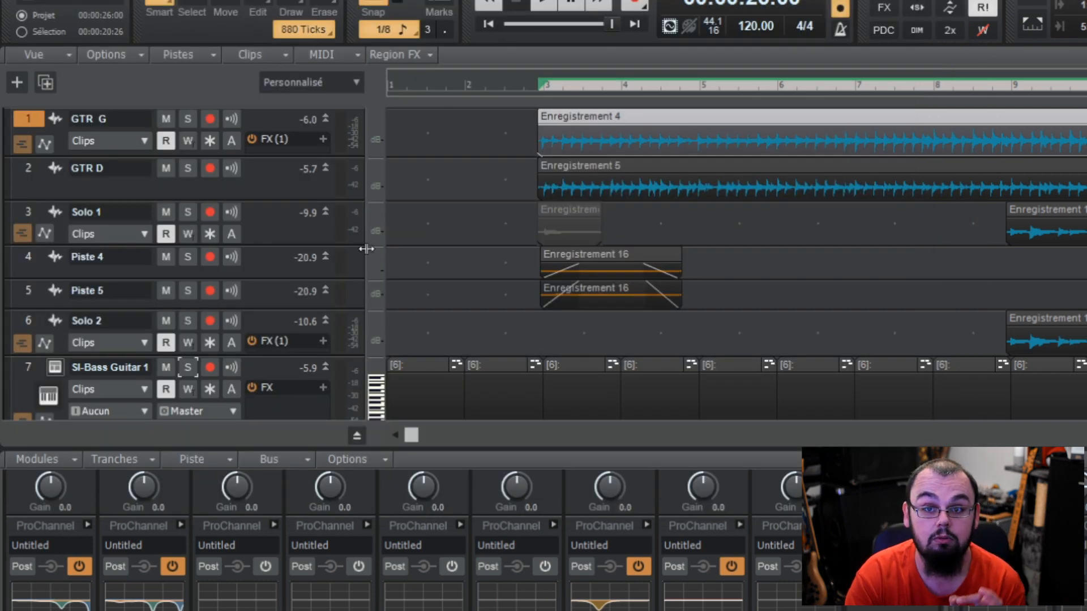
# - Audition the GTR G and GTR D tracks soloed together from just before measure 3, and clear their solos
pyautogui.click(187, 119)
pyautogui.click(187, 168)
pyautogui.click(520, 226)
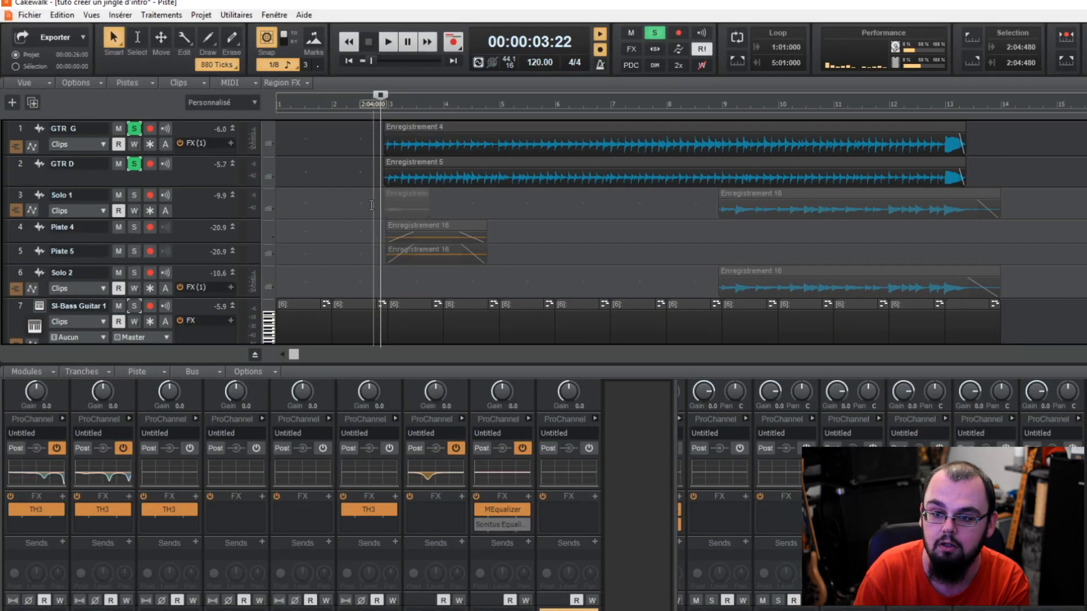
pyautogui.press('space')
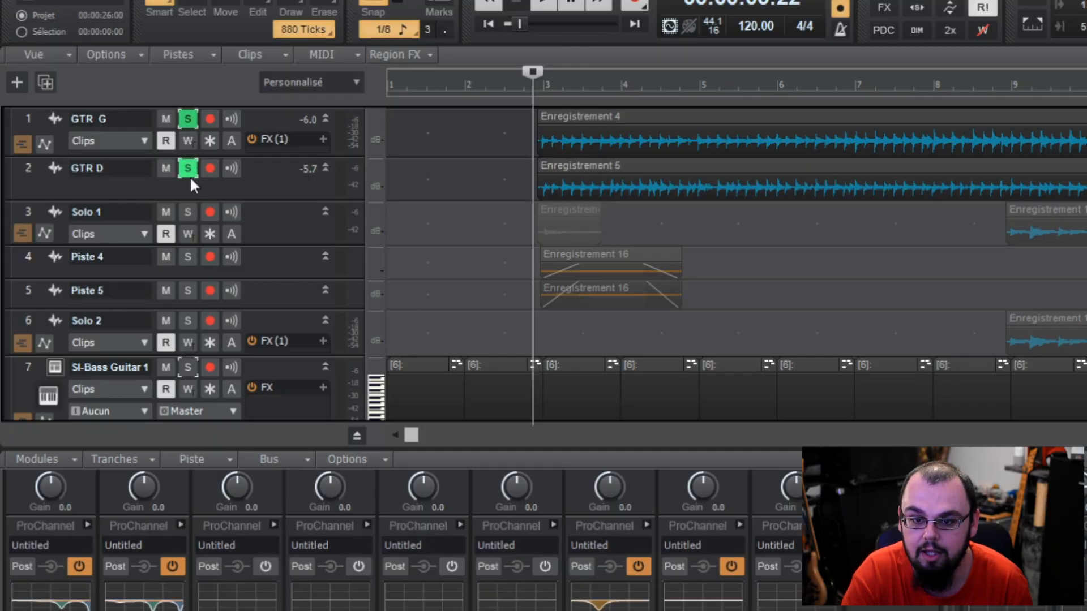
pyautogui.click(188, 171)
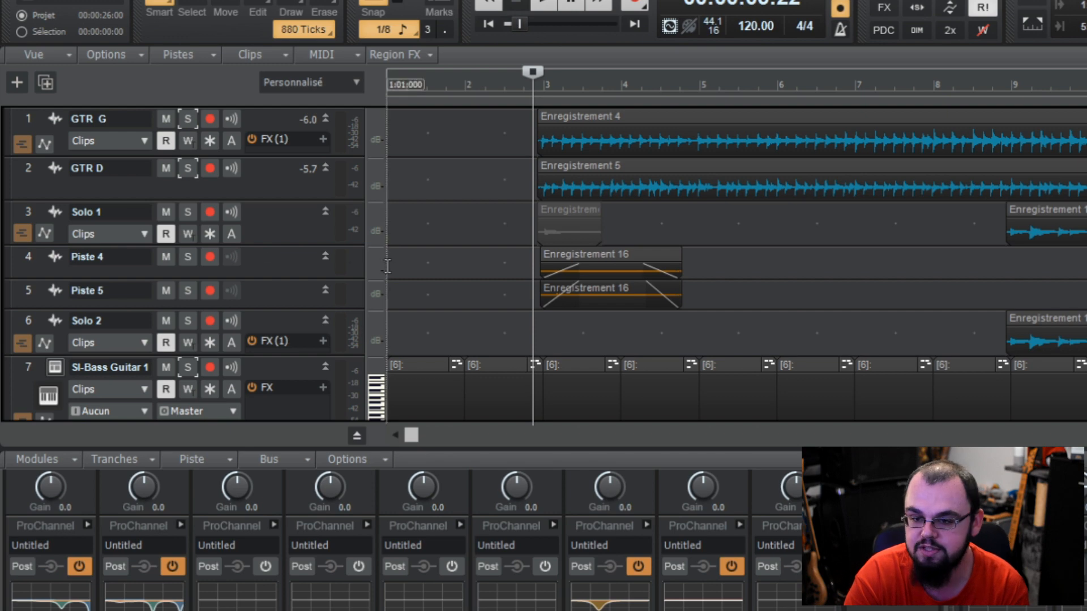
# - Look over the project's tracks and browse the audio effect categories that can be inserted on GTR G
pyautogui.scroll(-6, 566, 319)
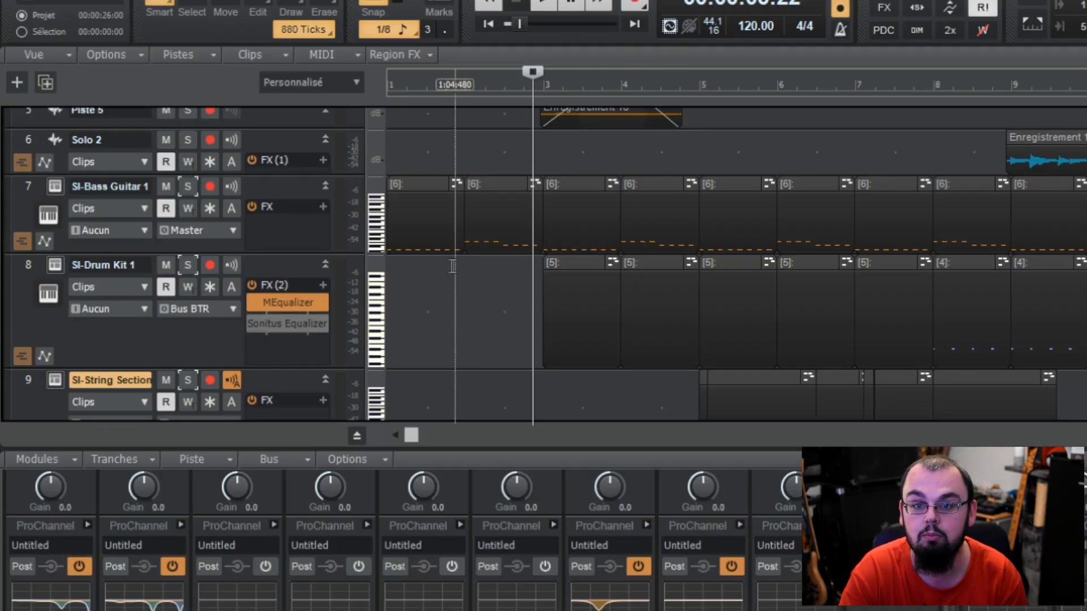
pyautogui.scroll(5, 282, 153)
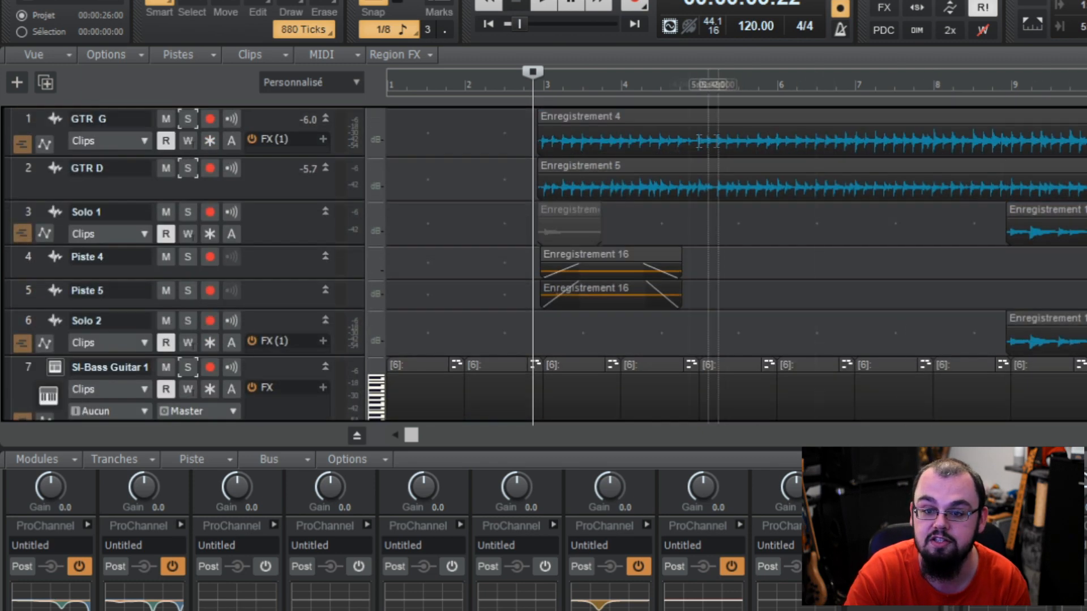
pyautogui.click(323, 140)
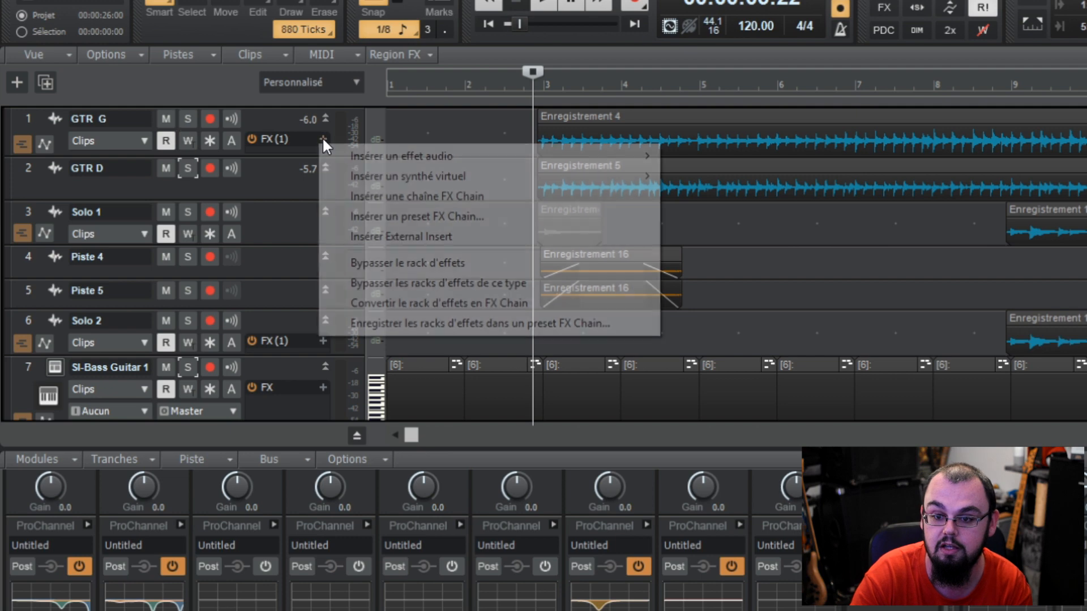
pyautogui.moveTo(498, 160)
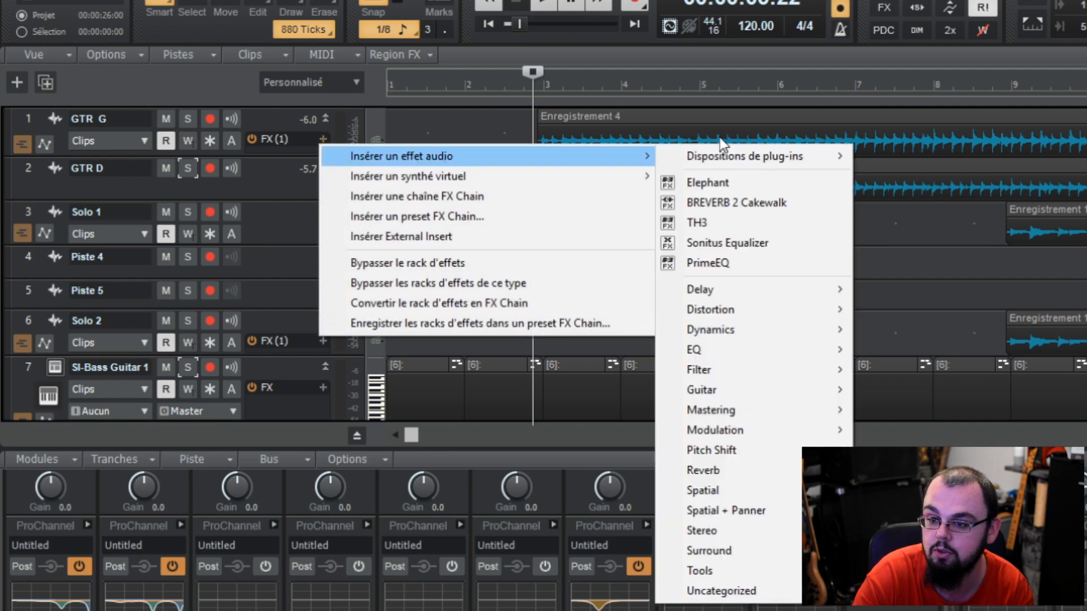
pyautogui.moveTo(801, 293)
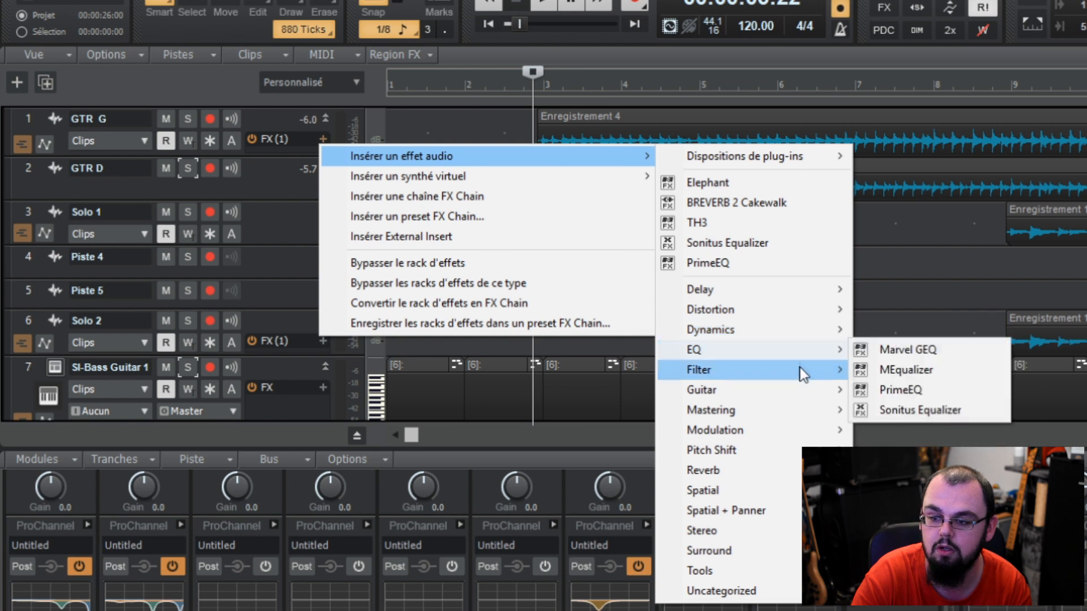
pyautogui.moveTo(804, 390)
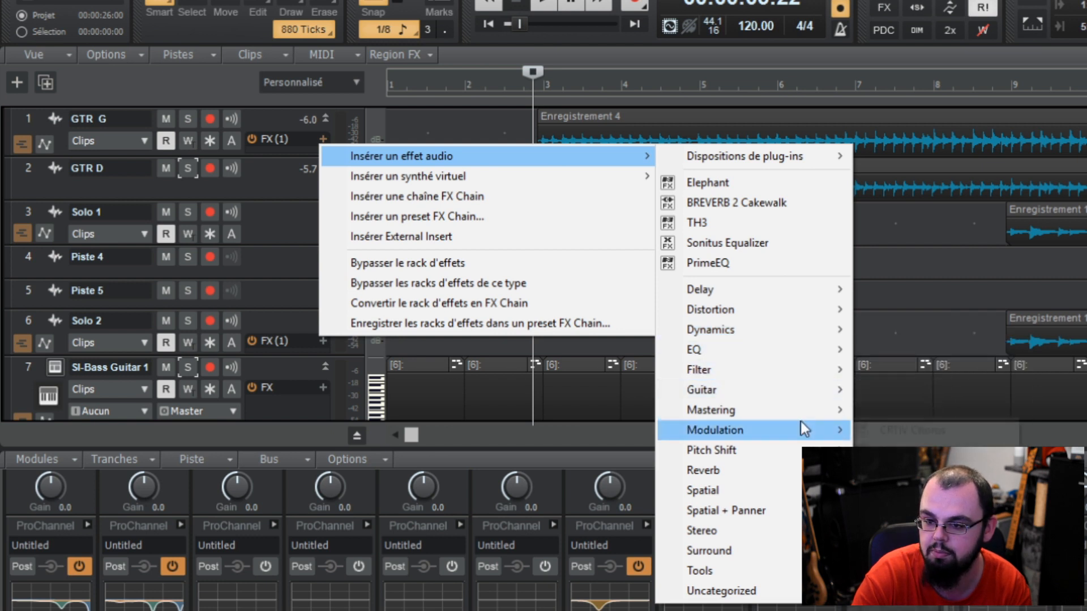
pyautogui.moveTo(799, 451)
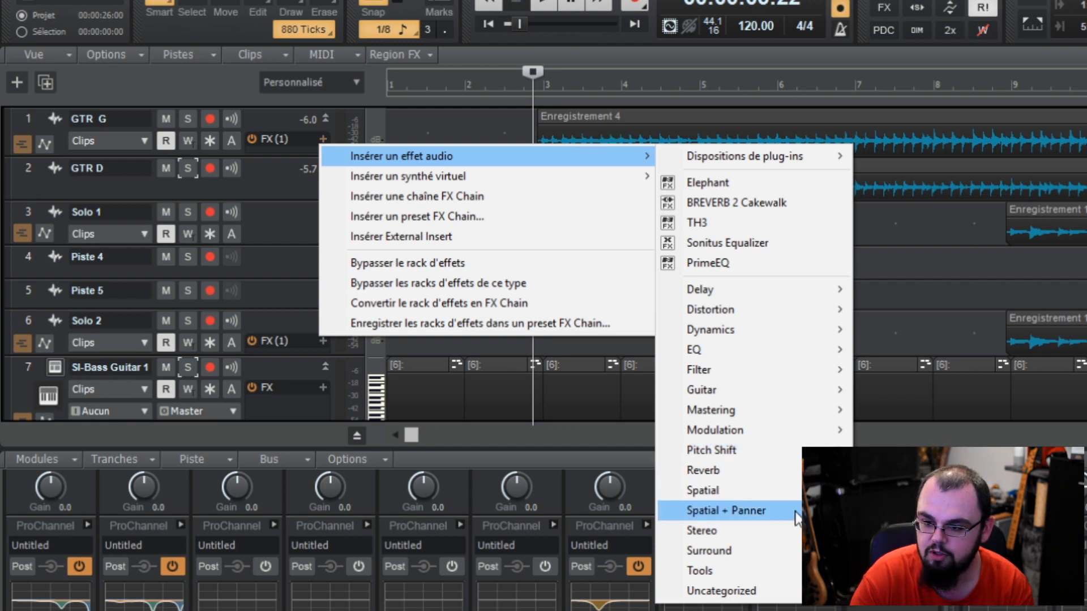
pyautogui.moveTo(790, 576)
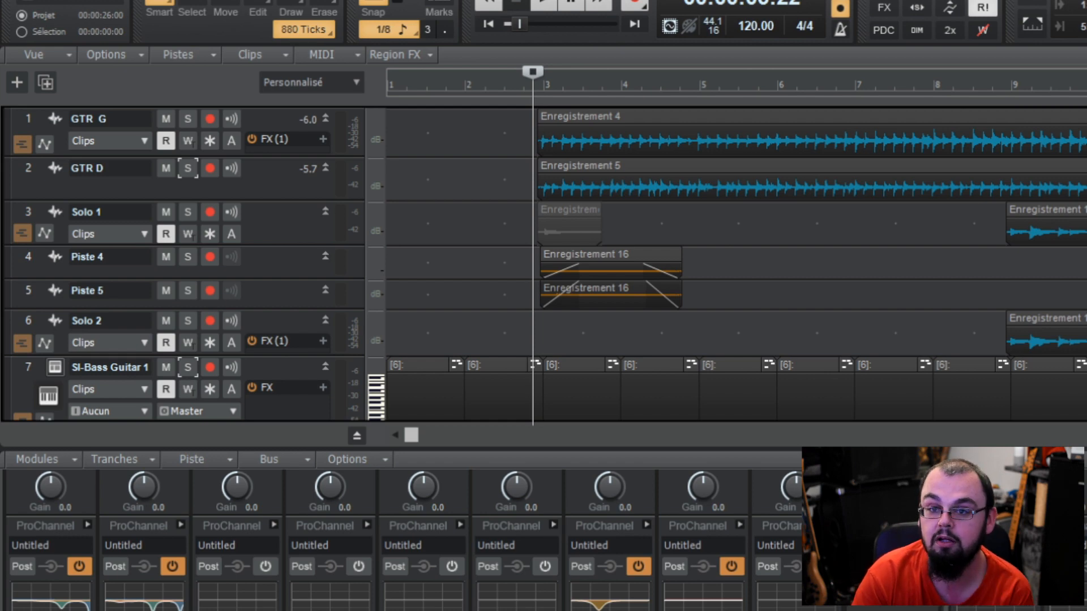
# - Open the MEqualizer effect of the SI-Drum Kit 1 track and reposition its window
pyautogui.doubleClick(702, 610)
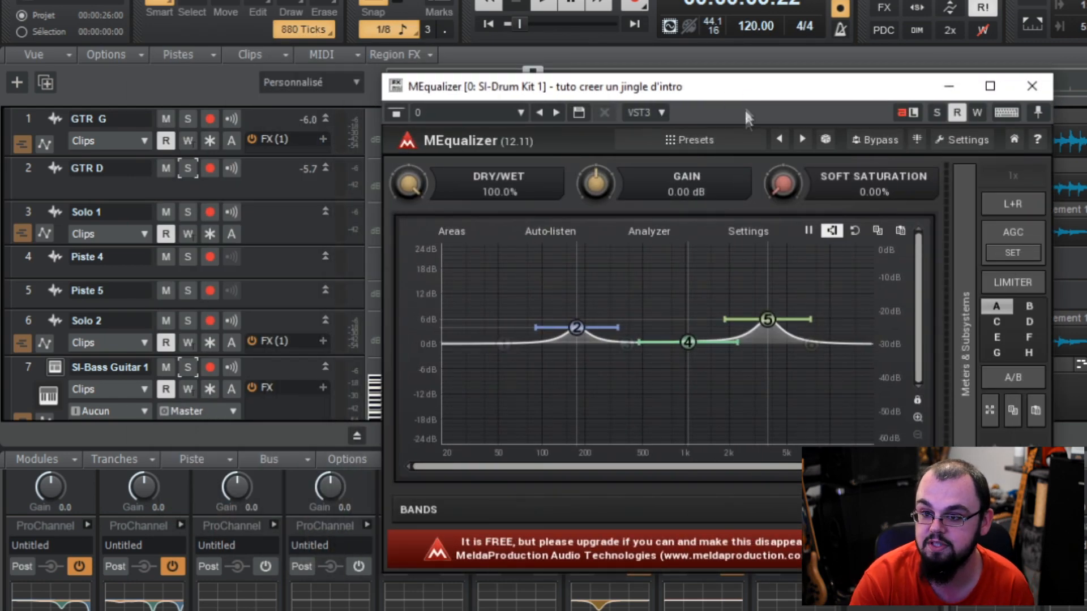
pyautogui.moveTo(550, 94); pyautogui.dragTo(382, 78)
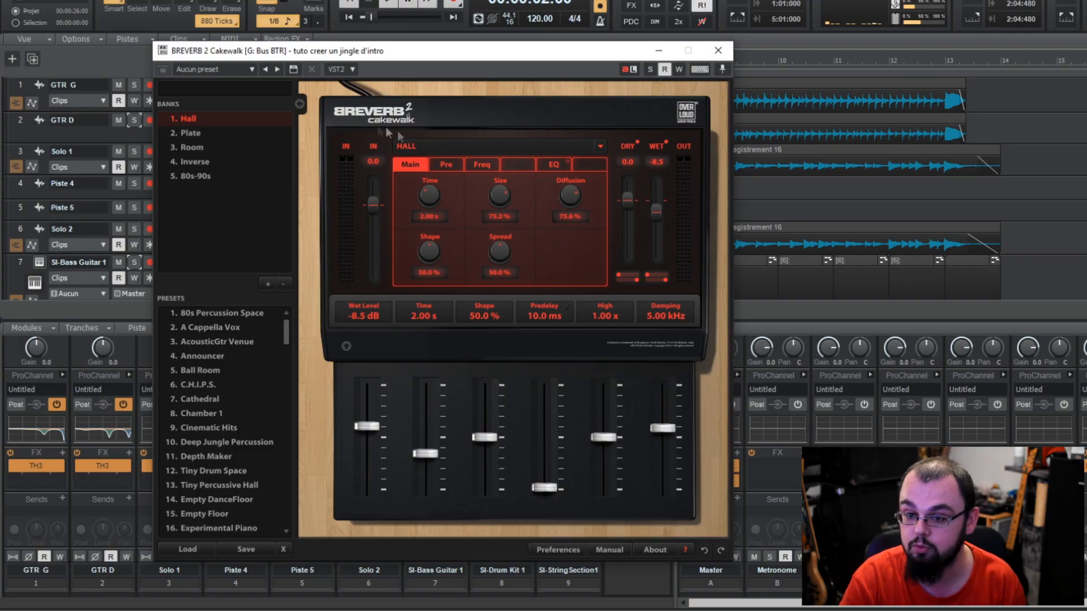
# - Check the reverb types offered by BREVERB 2 on Bus BTR, and open the first effect on the Master bus
pyautogui.click(600, 146)
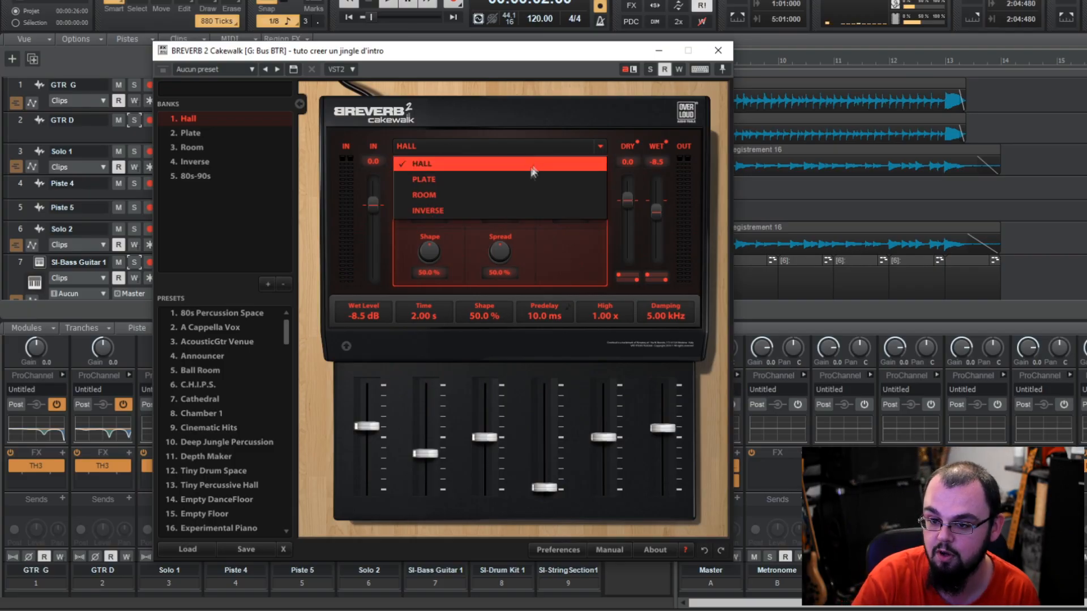
pyautogui.click(454, 223)
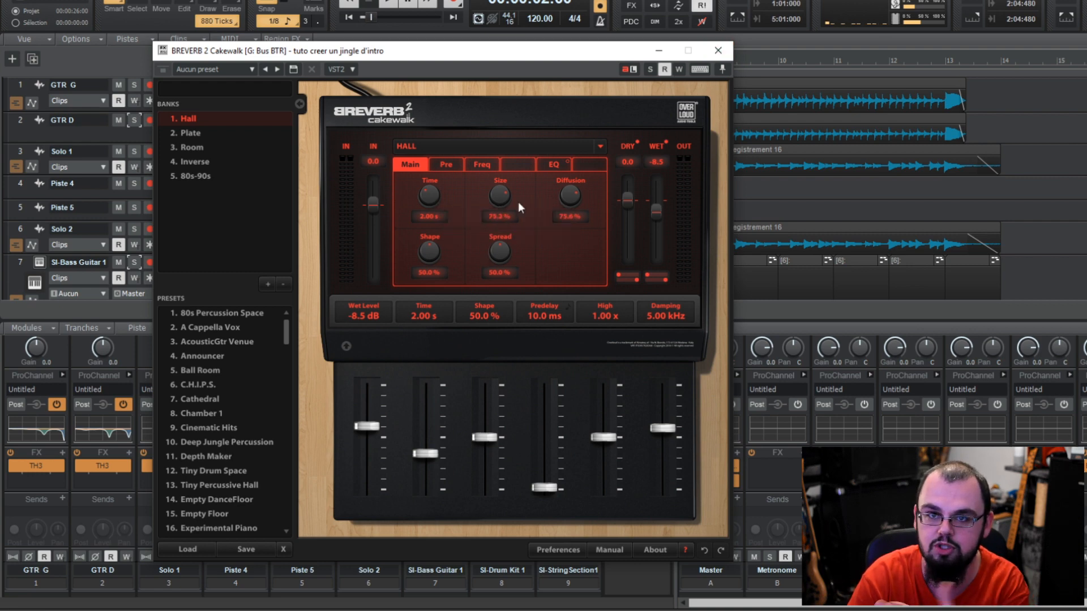
pyautogui.press('Escape')
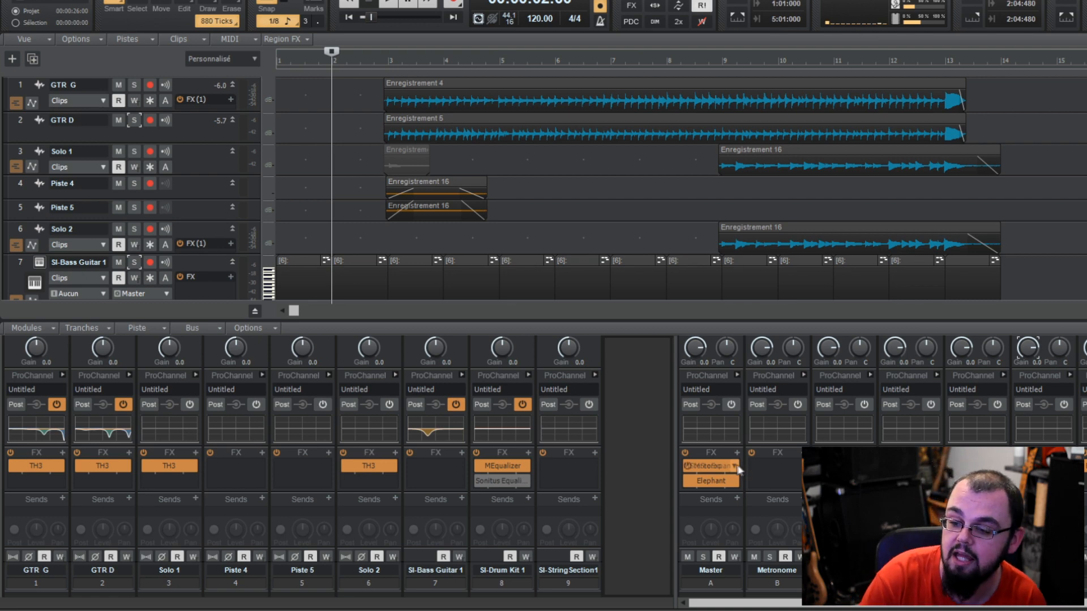
pyautogui.doubleClick(714, 463)
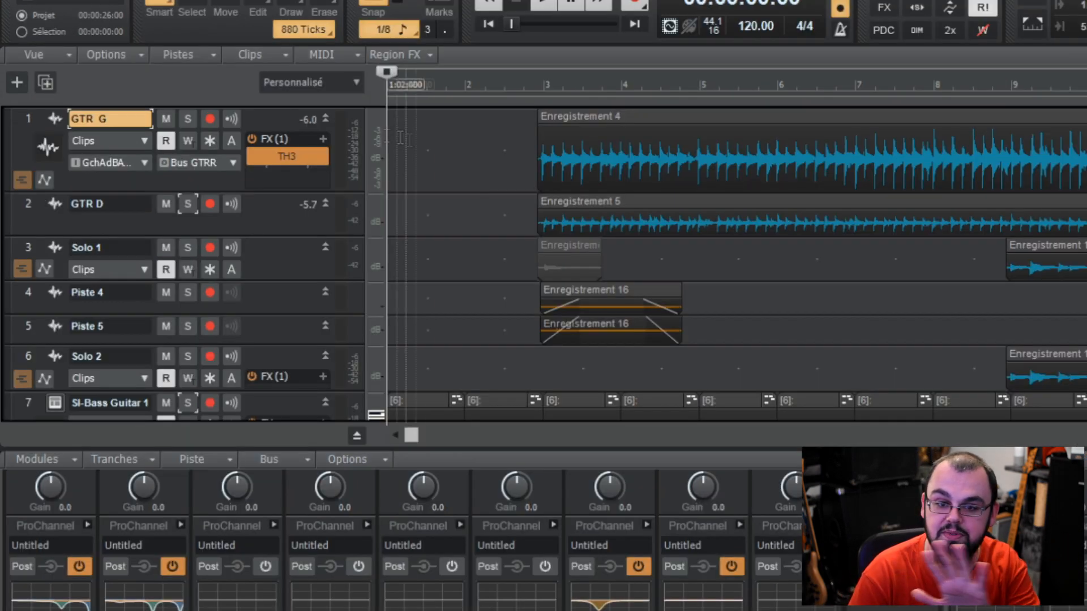
# - Check the audio input choices and the output bus choices available for the GTR G track
pyautogui.click(115, 162)
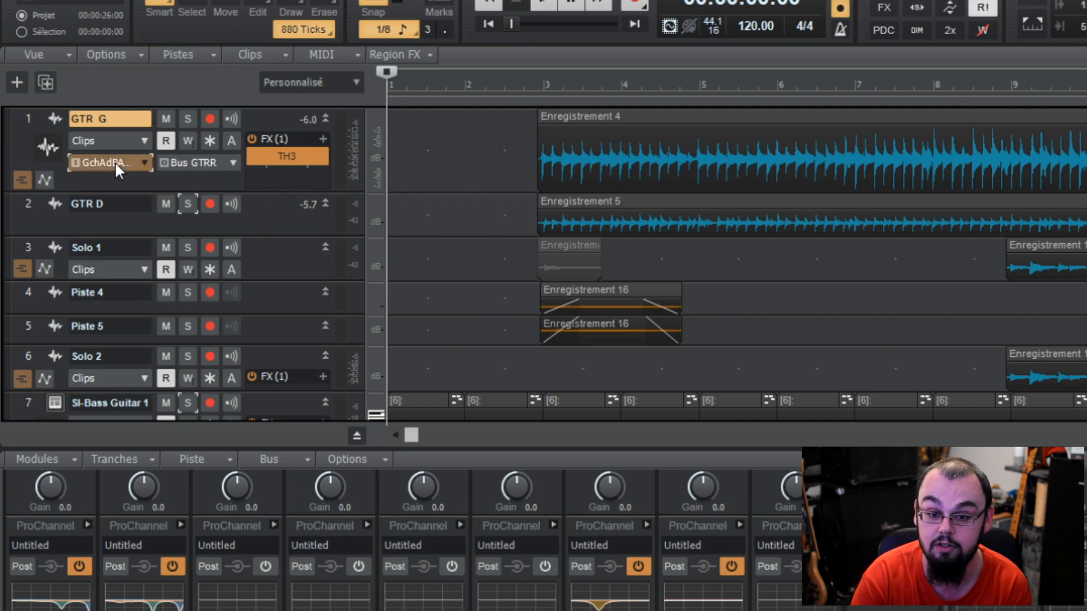
pyautogui.moveTo(276, 209)
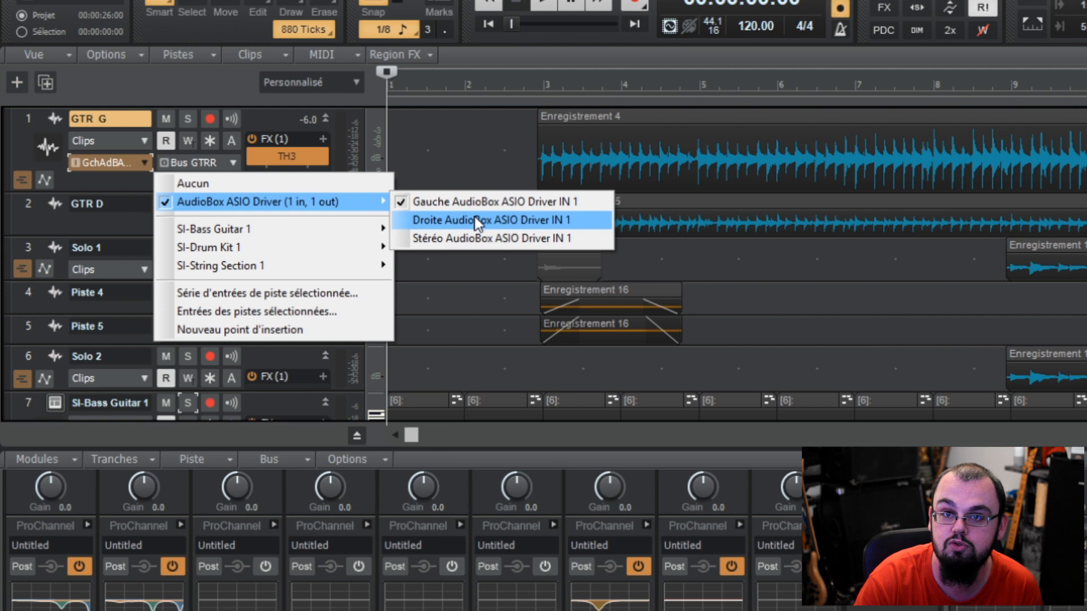
pyautogui.click(436, 149)
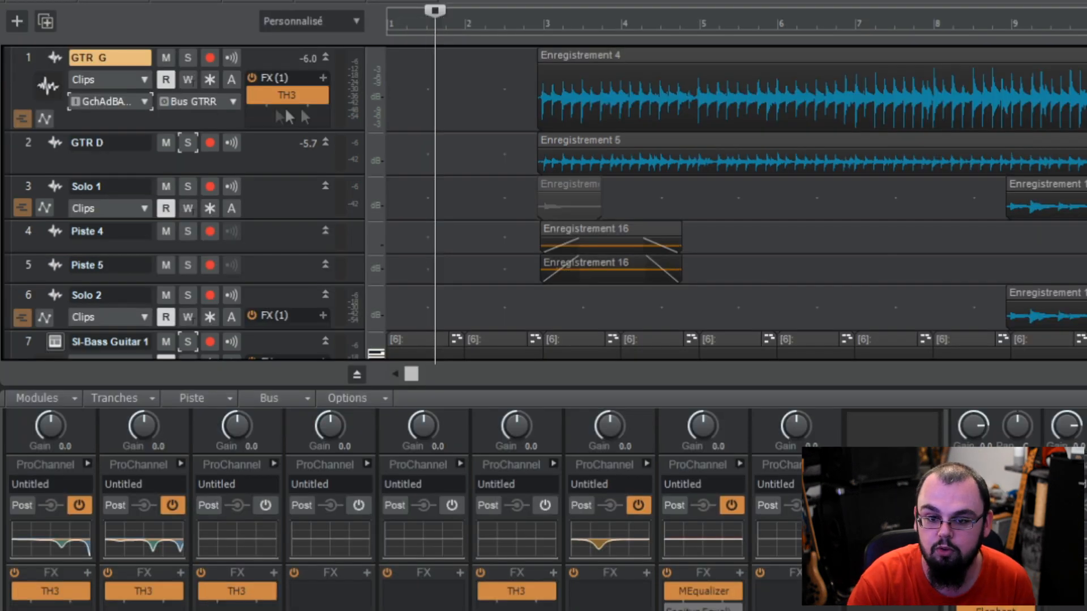
pyautogui.click(199, 102)
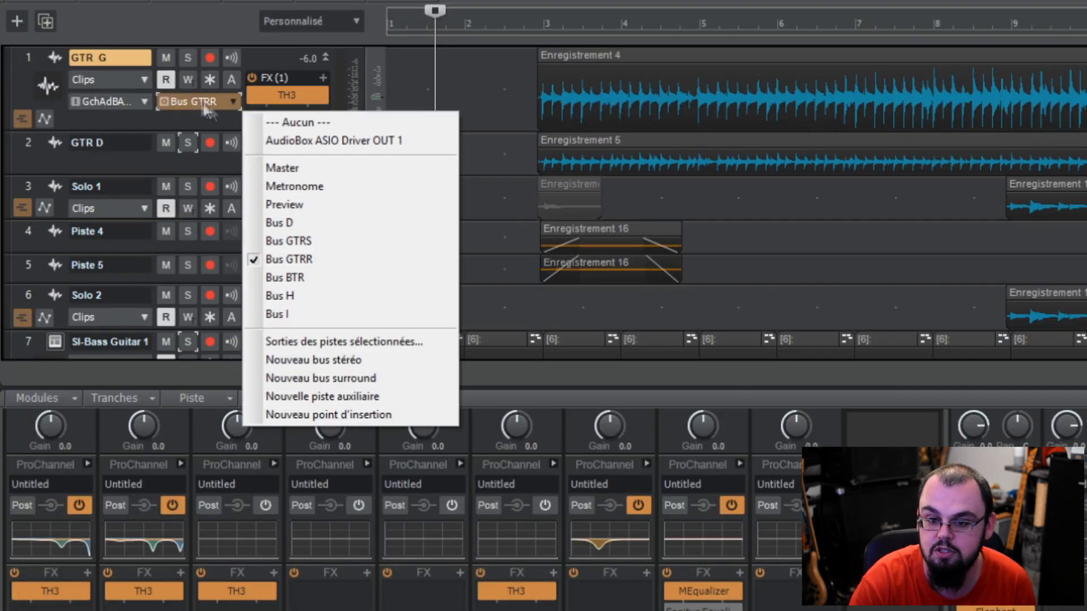